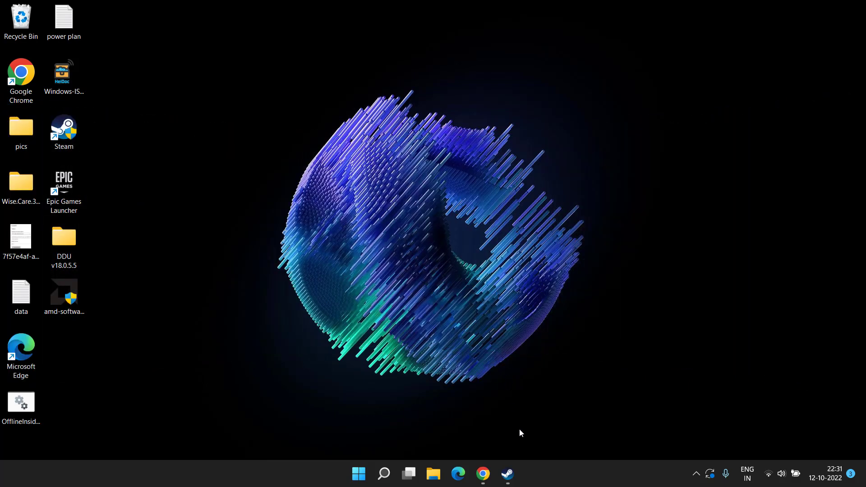
Switch to Steam and open the properties of Halo Infinite from the game library
{"action": "left_click", "coordinate": [510, 475]}
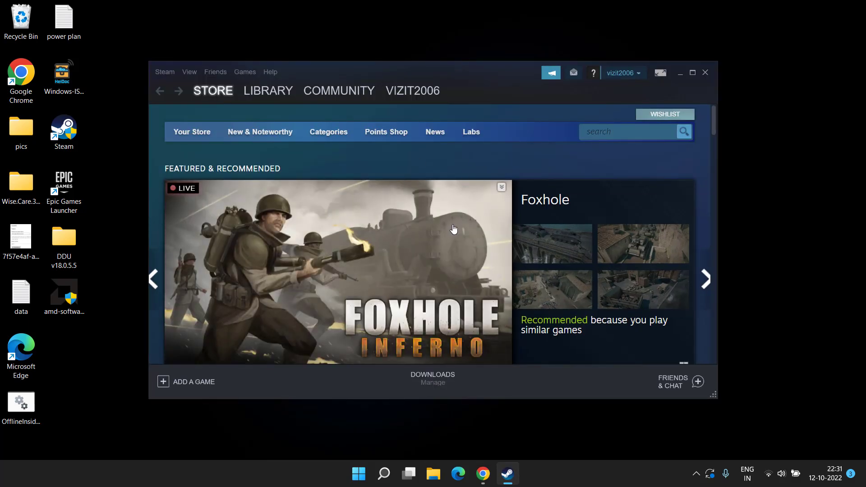
{"action": "left_click", "coordinate": [274, 93]}
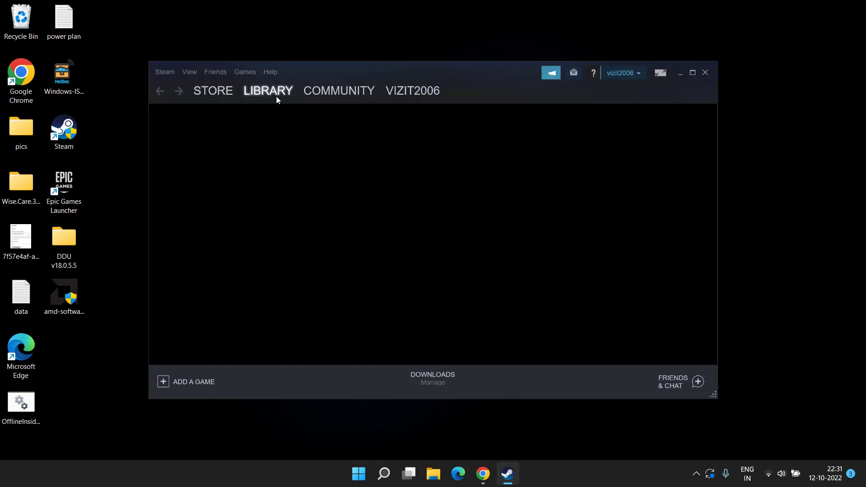
{"action": "right_click", "coordinate": [209, 199]}
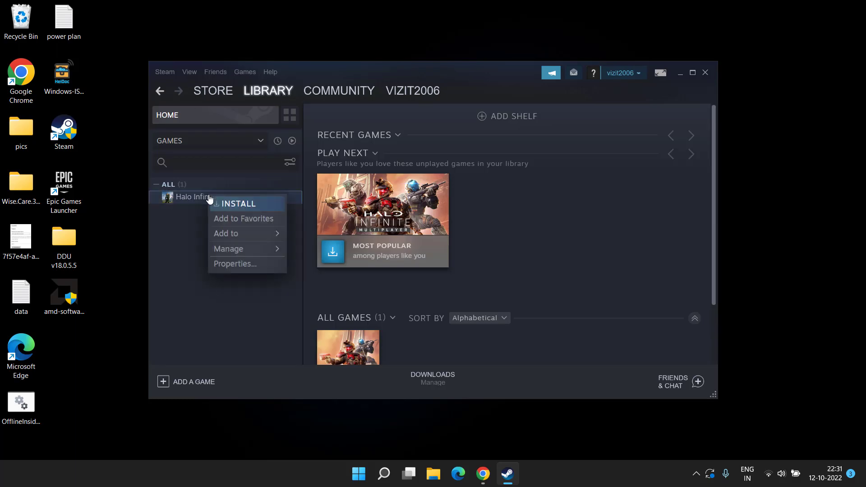
{"action": "left_click", "coordinate": [249, 264]}
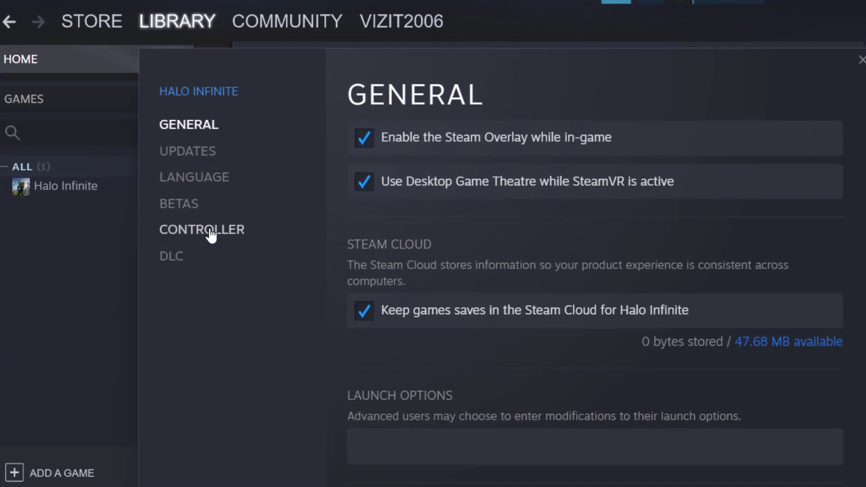
Set the controller override for Halo Infinite to Disable Steam Input and close its properties
{"action": "left_click", "coordinate": [211, 235]}
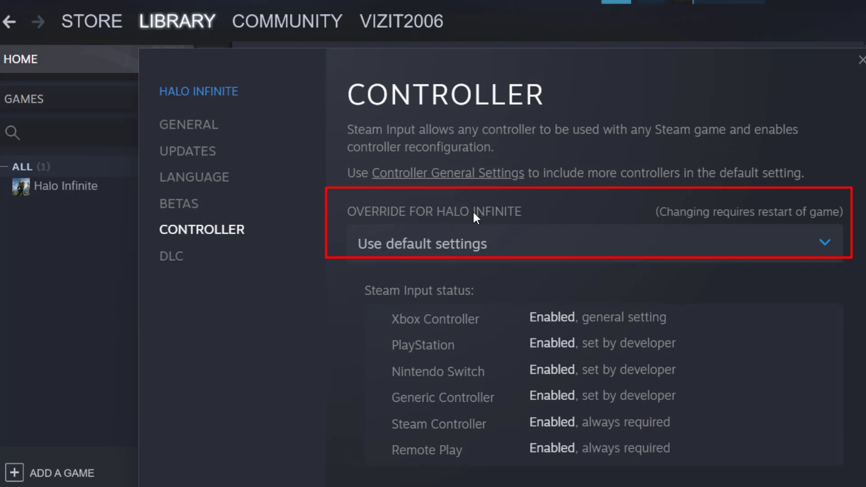
{"action": "left_click", "coordinate": [537, 247]}
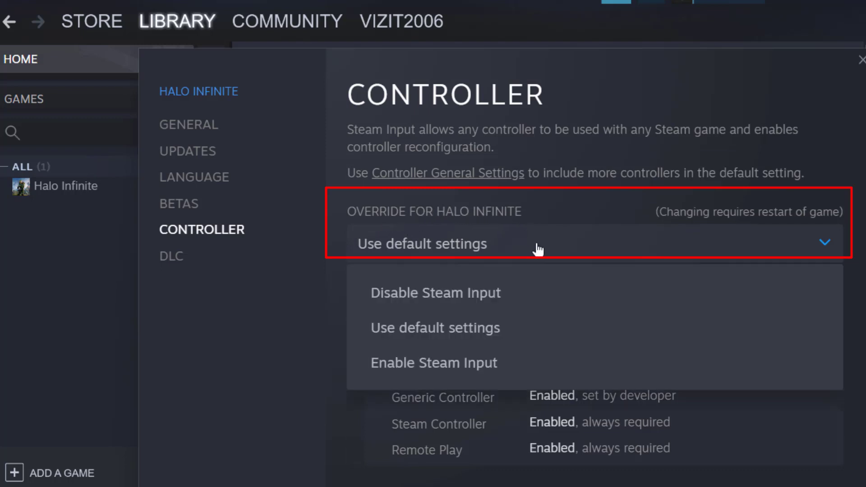
{"action": "left_click", "coordinate": [487, 294]}
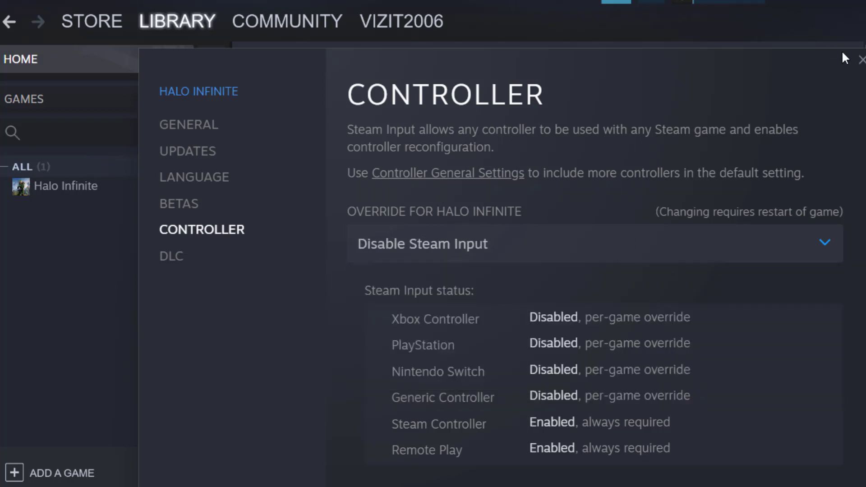
{"action": "left_click", "coordinate": [862, 60]}
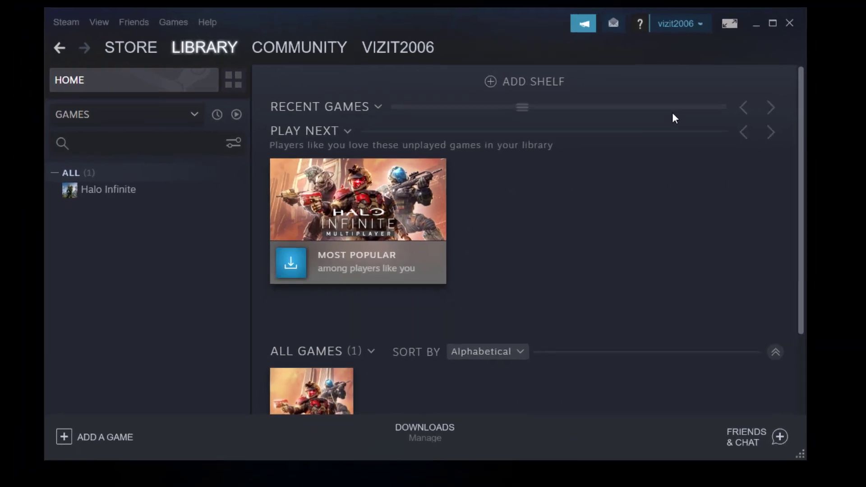
Turn off Xbox Configuration Support in Steam's general controller settings
{"action": "left_click", "coordinate": [75, 25]}
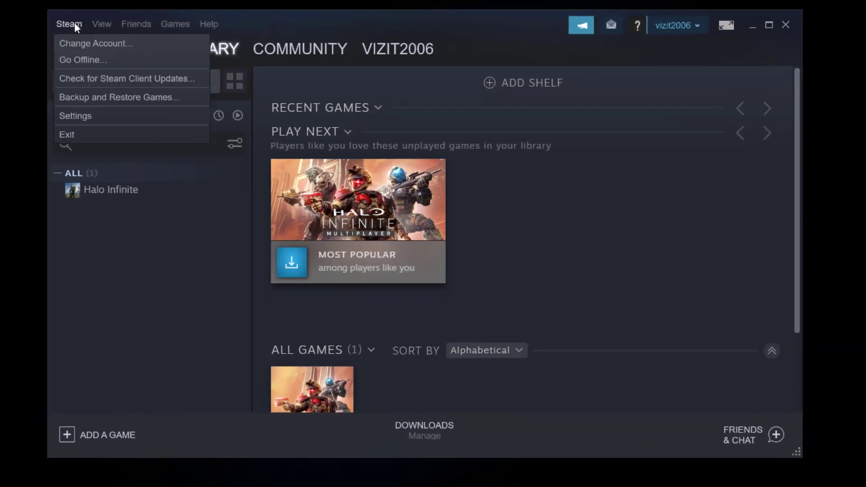
{"action": "left_click", "coordinate": [85, 116]}
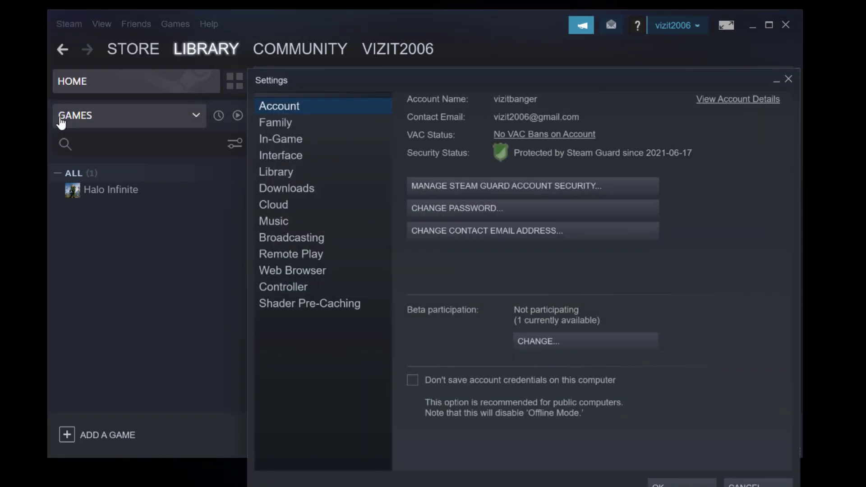
{"action": "left_click", "coordinate": [73, 112]}
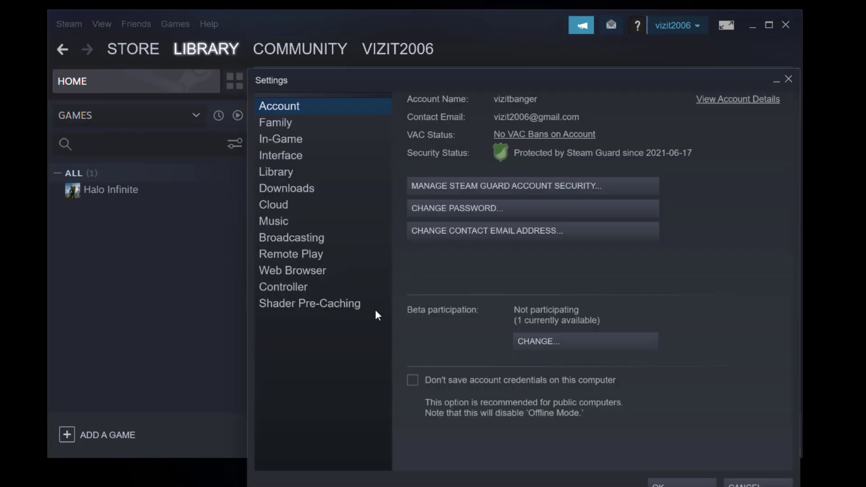
{"action": "left_click", "coordinate": [291, 291]}
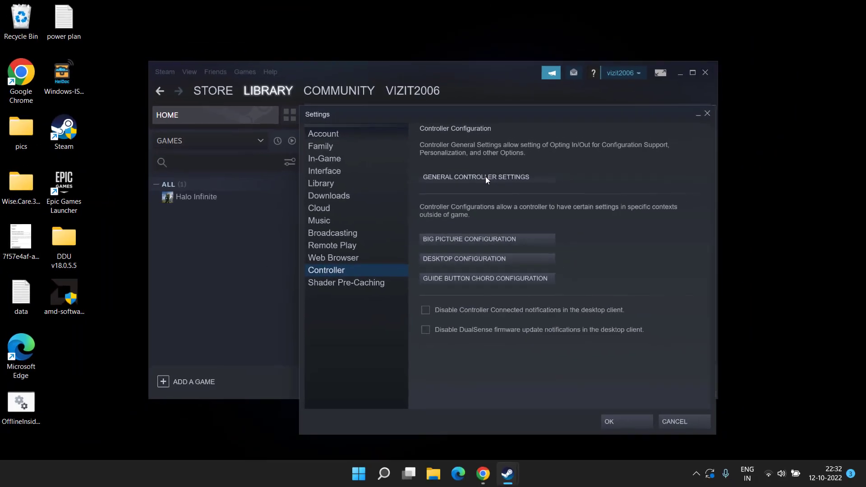
{"action": "left_click", "coordinate": [485, 177]}
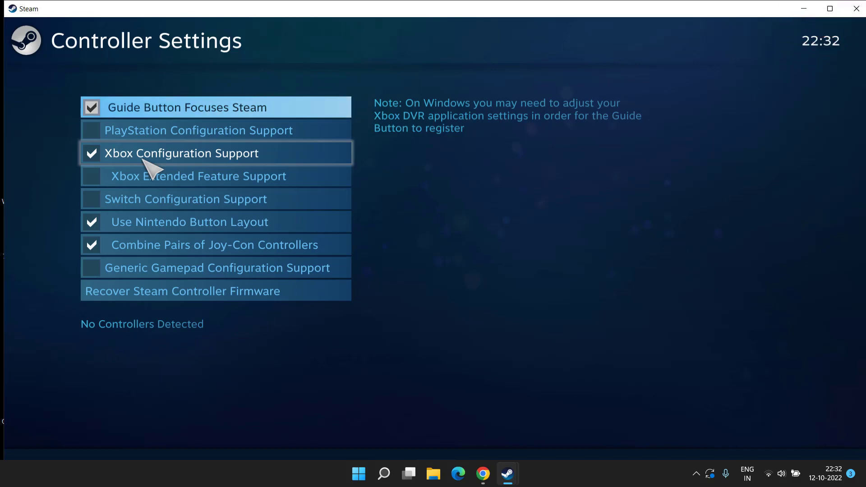
{"action": "left_click", "coordinate": [144, 156]}
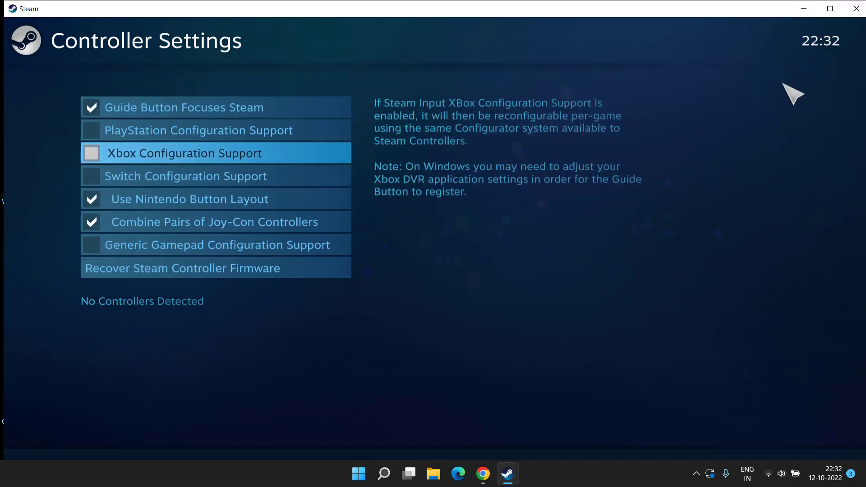
{"action": "left_click", "coordinate": [858, 7]}
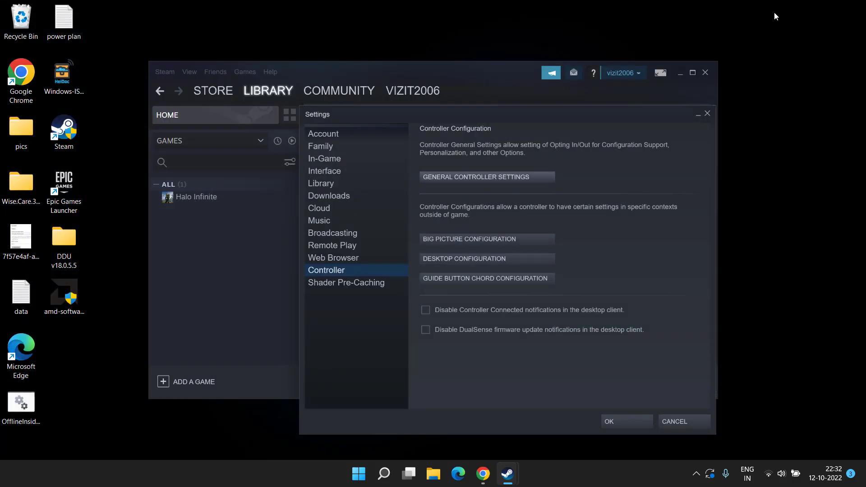
Save the Steam settings without restarting the client and close the Steam window
{"action": "left_click", "coordinate": [632, 422]}
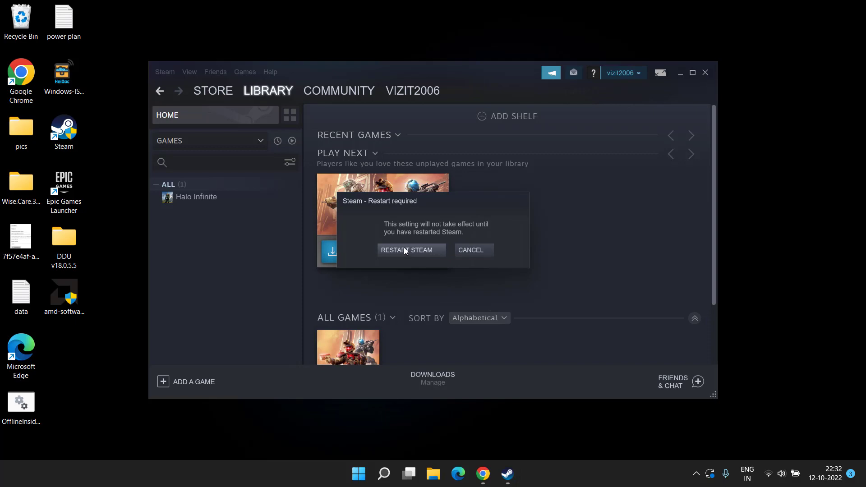
{"action": "left_click", "coordinate": [478, 250]}
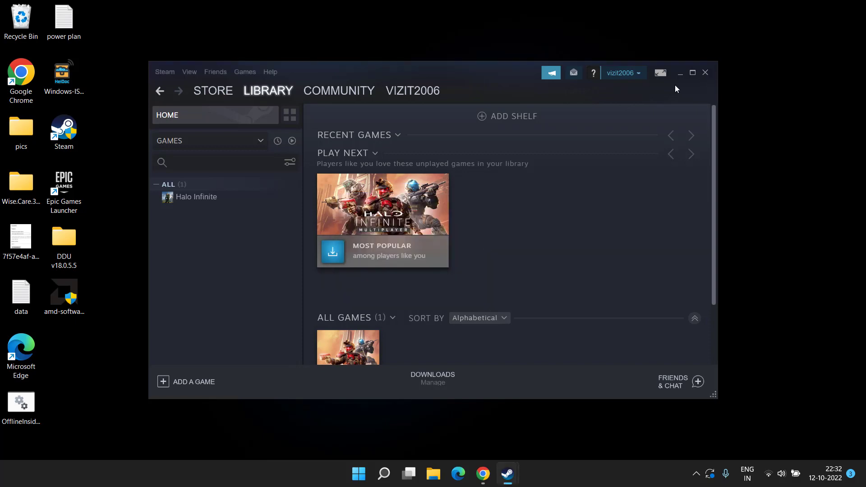
{"action": "left_click", "coordinate": [710, 74]}
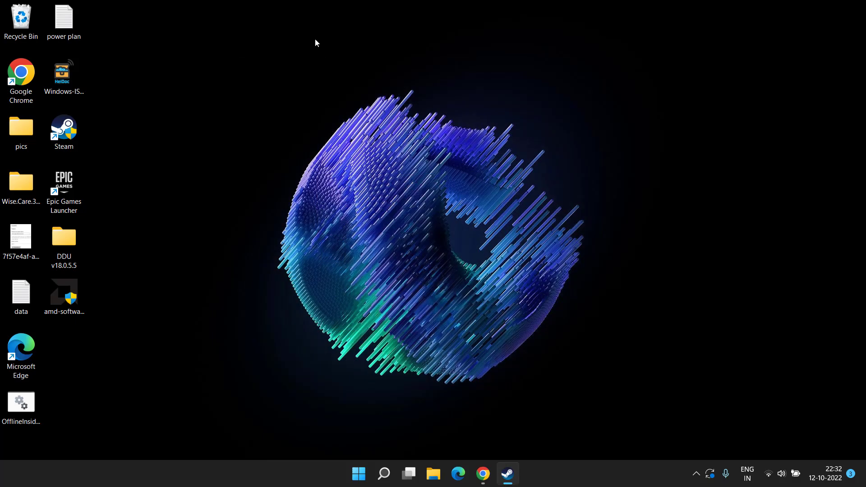
Set the Steam desktop shortcut's compatibility properties to run the program as an administrator
{"action": "right_click", "coordinate": [66, 151]}
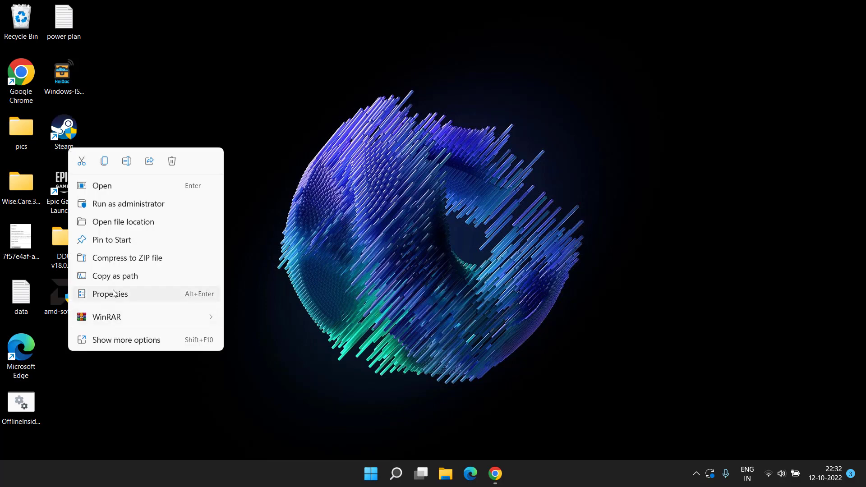
{"action": "left_click", "coordinate": [113, 292]}
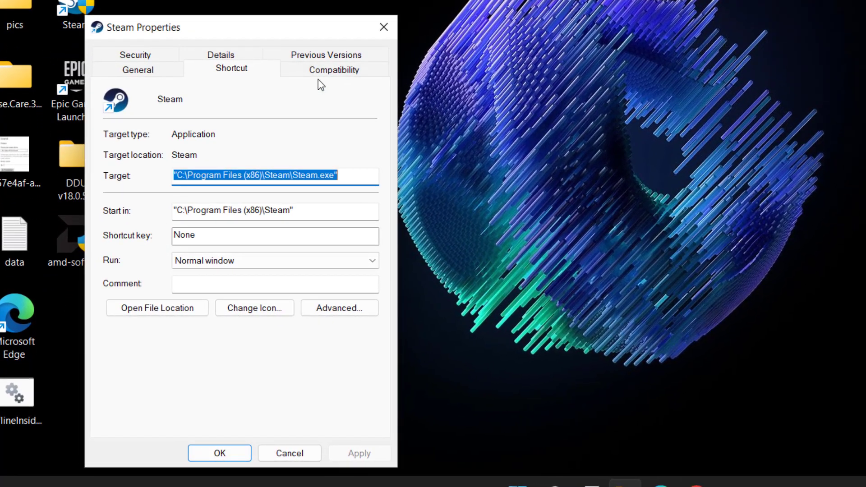
{"action": "left_click", "coordinate": [248, 161]}
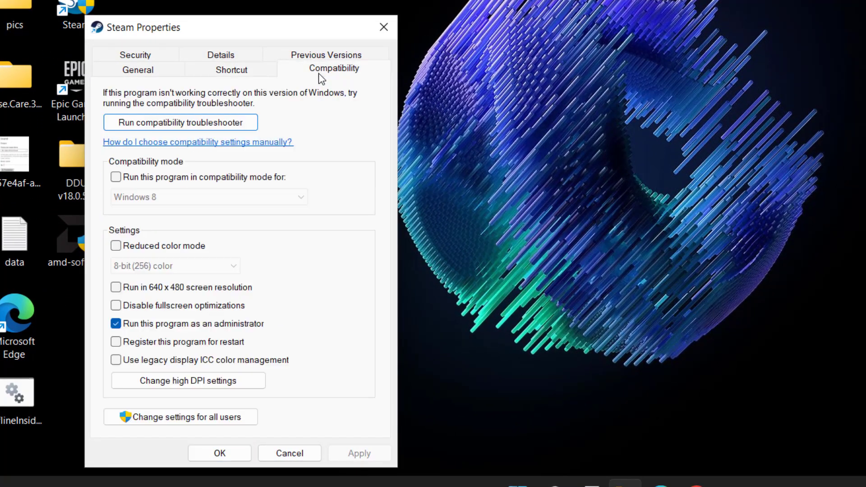
{"action": "left_click", "coordinate": [129, 325]}
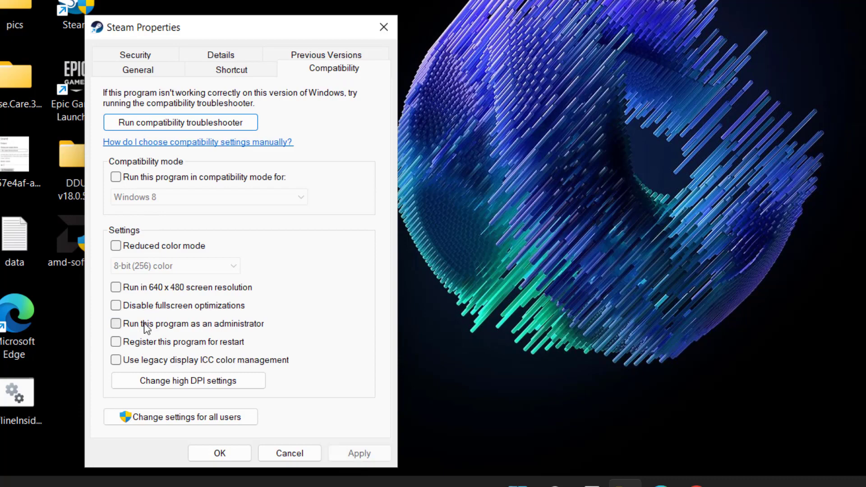
{"action": "left_click", "coordinate": [166, 326]}
{"action": "left_click", "coordinate": [361, 454]}
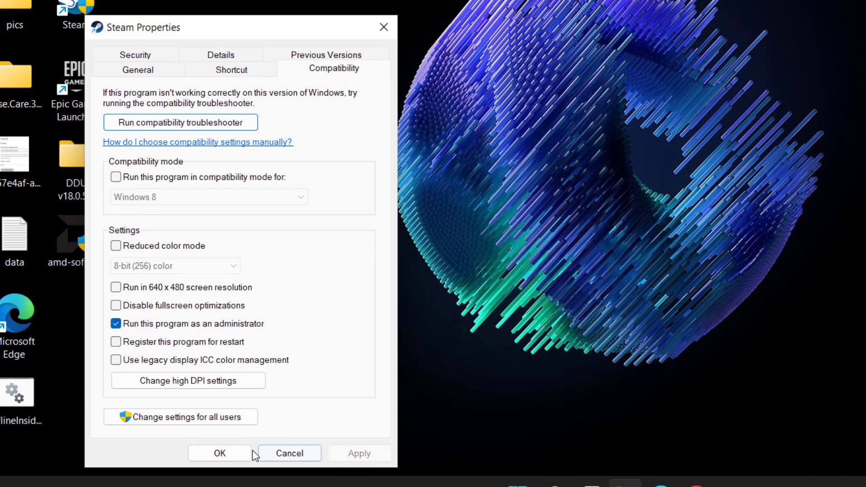
{"action": "left_click", "coordinate": [220, 453]}
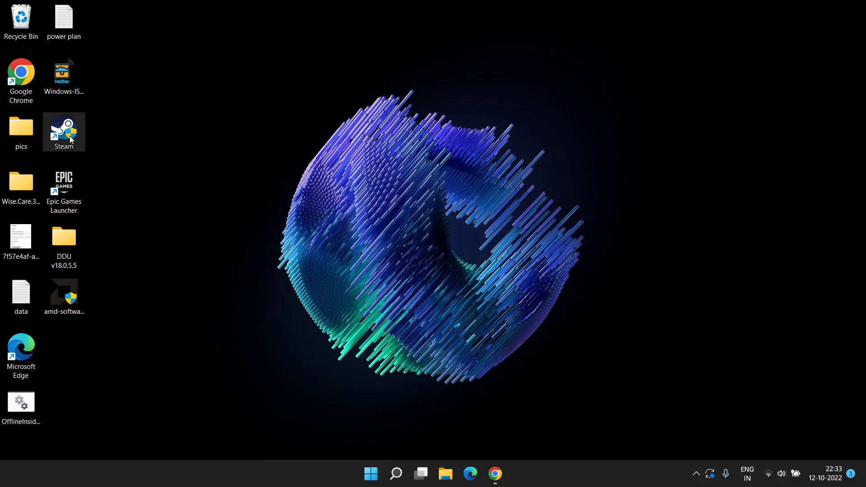
Switch to Chrome and download the HidHide installer from the open page, saving it on the Desktop as HidHide_1.2.98_x64
{"action": "left_click", "coordinate": [496, 474]}
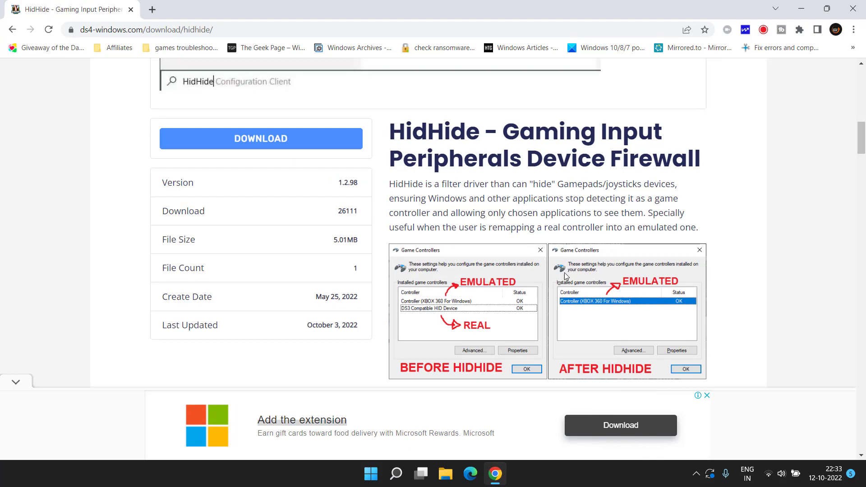
{"action": "scroll", "coordinate": [274, 230], "scroll_direction": "up", "scroll_amount": 10}
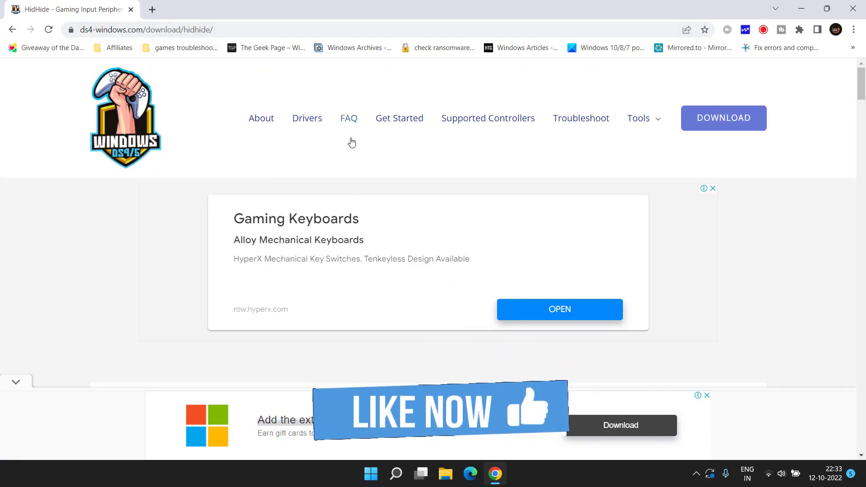
{"action": "scroll", "coordinate": [560, 175], "scroll_direction": "down", "scroll_amount": 5}
{"action": "scroll", "coordinate": [559, 175], "scroll_direction": "down", "scroll_amount": 10}
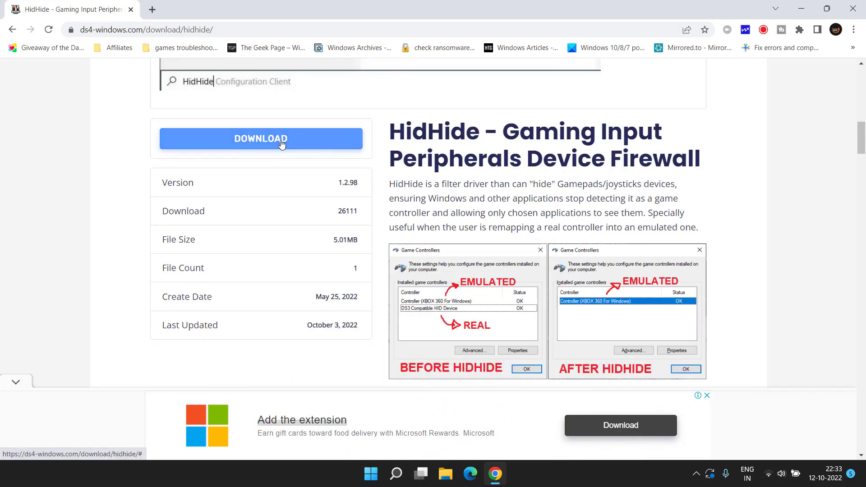
{"action": "left_click", "coordinate": [281, 143]}
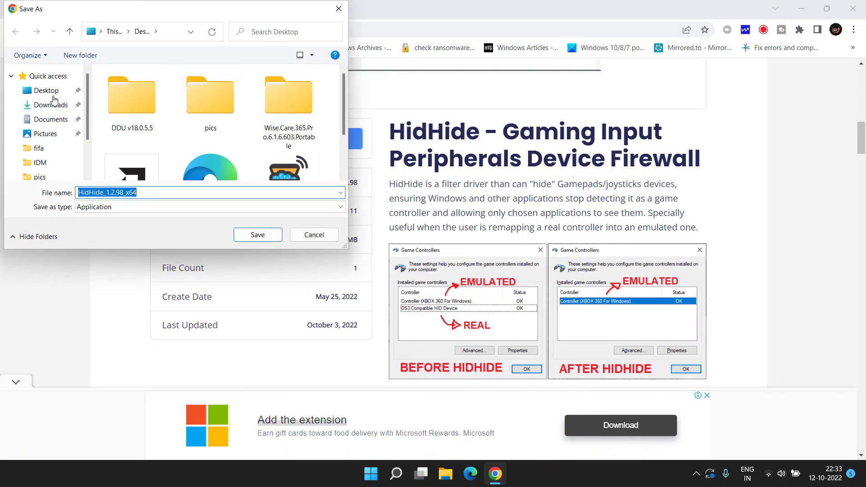
{"action": "left_click", "coordinate": [263, 236]}
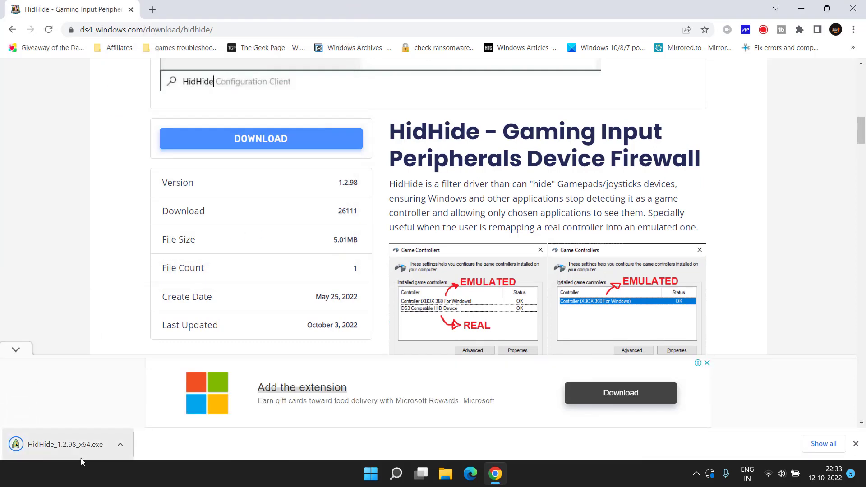
Run the downloaded installer, accept the license terms and install HidHide in the default folder
{"action": "left_click", "coordinate": [74, 445]}
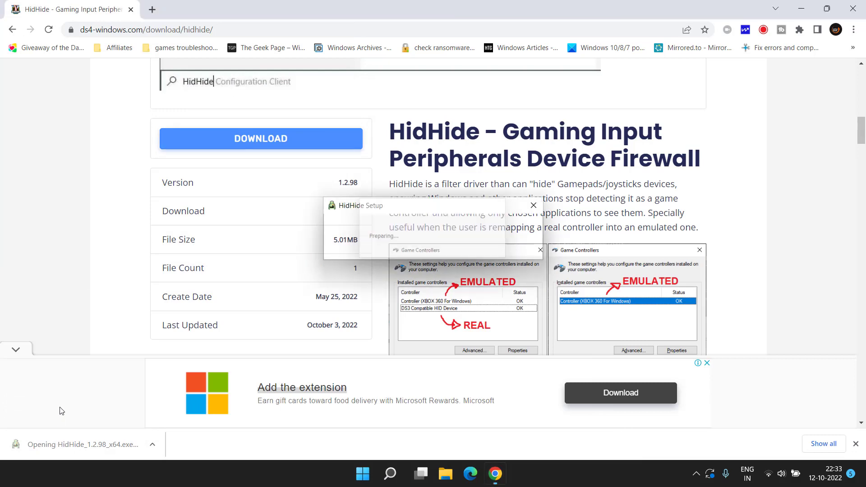
{"action": "left_click", "coordinate": [810, 4]}
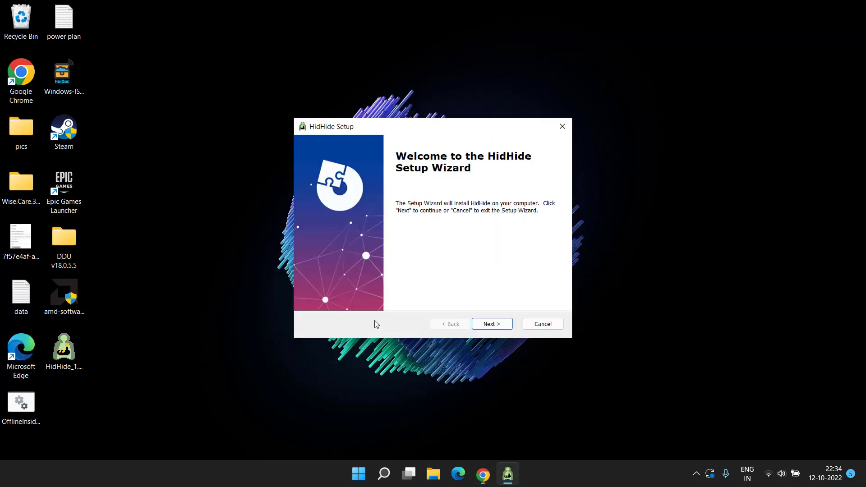
{"action": "left_click", "coordinate": [493, 324]}
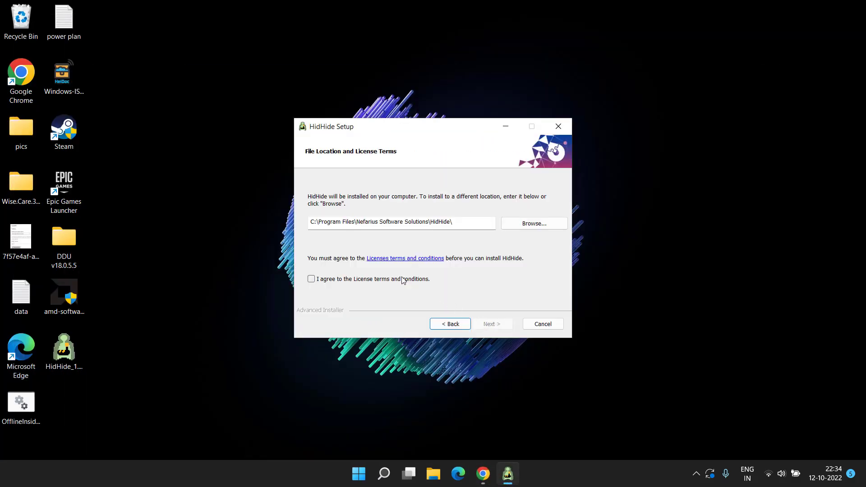
{"action": "left_click", "coordinate": [403, 279]}
{"action": "left_click", "coordinate": [492, 324]}
{"action": "left_click", "coordinate": [499, 324]}
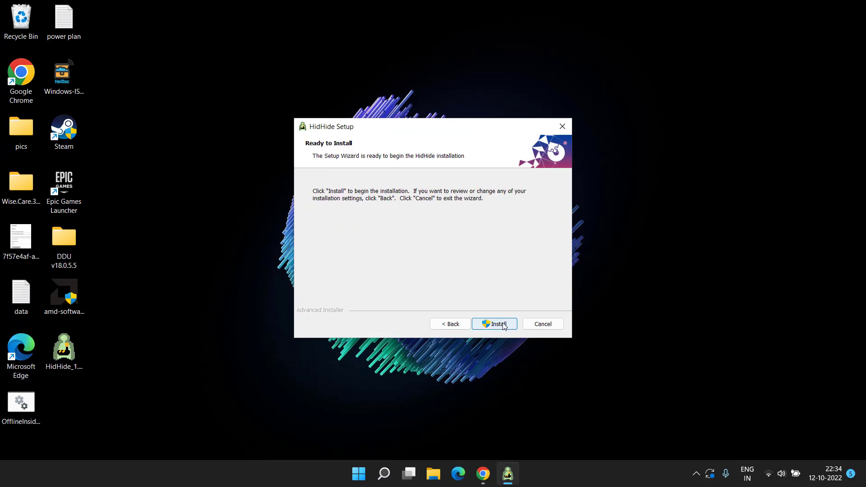
{"action": "left_click", "coordinate": [503, 325]}
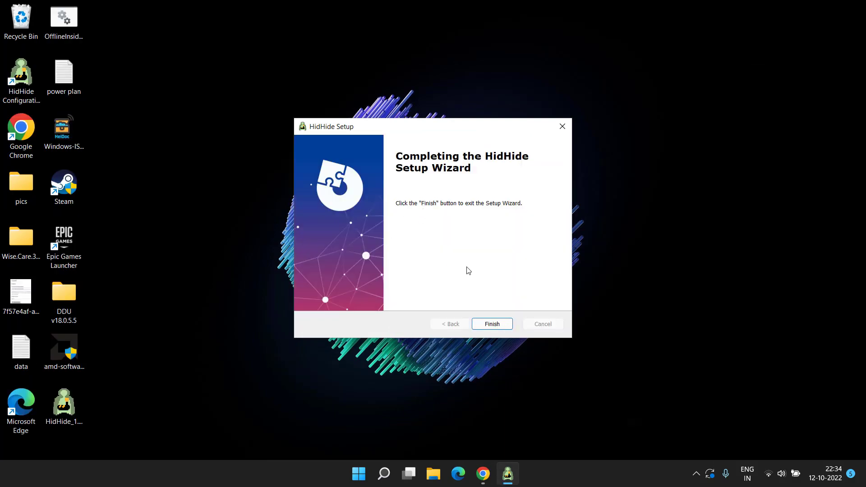
{"action": "left_click", "coordinate": [504, 324]}
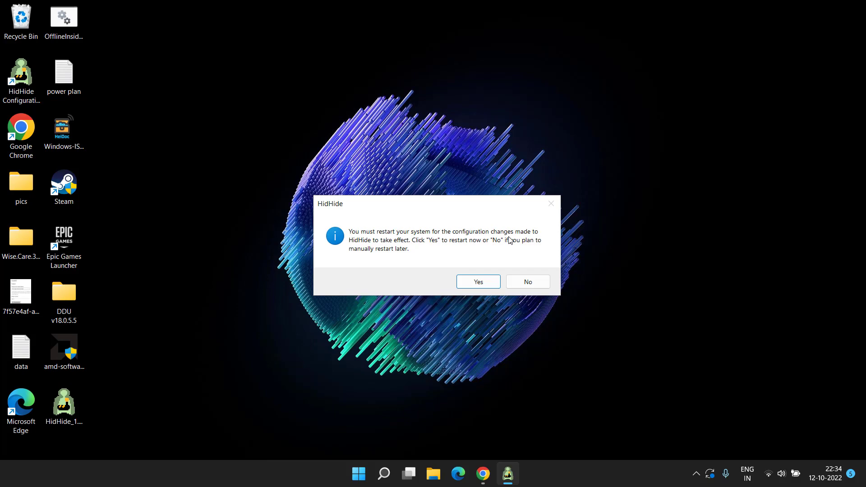
Decline the system restart, open the HidHide Configuration Client and turn off the Filter-out disconnected and Gaming devices only filters for devices
{"action": "left_click", "coordinate": [527, 282]}
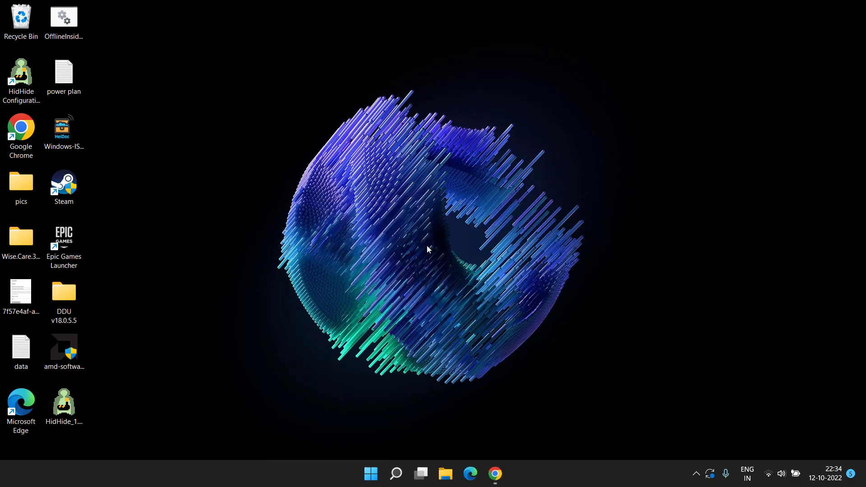
{"action": "double_click", "coordinate": [21, 75]}
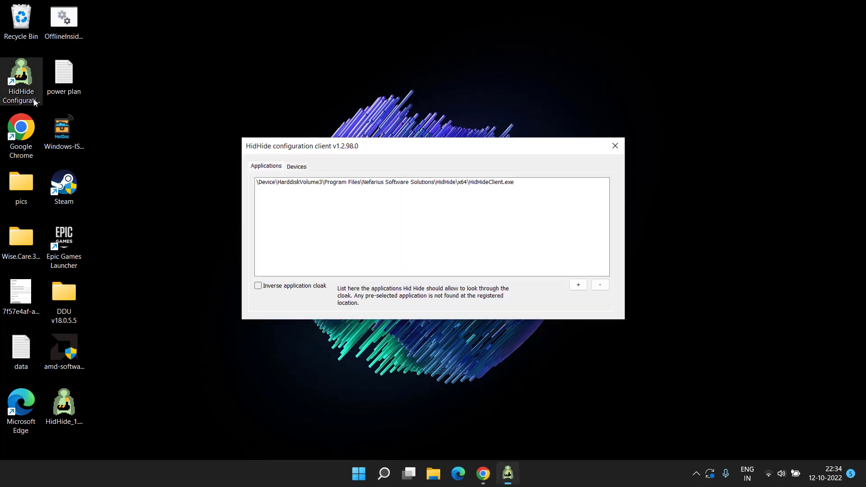
{"action": "left_click", "coordinate": [301, 167]}
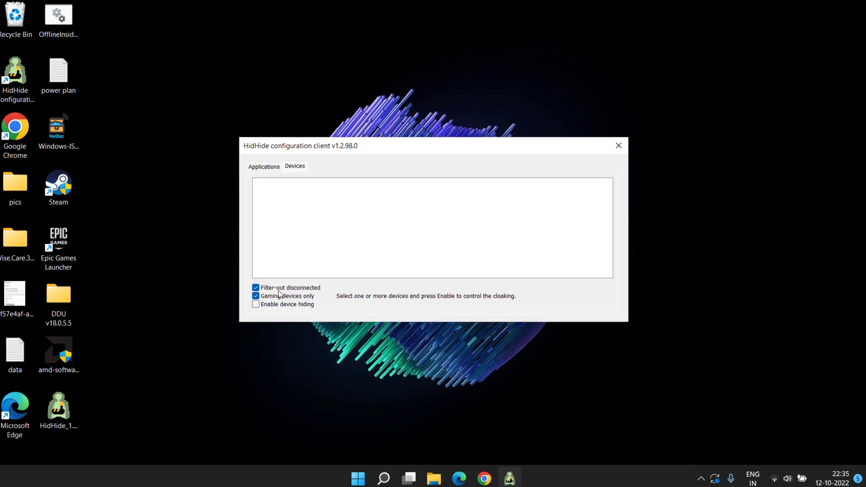
{"action": "left_click", "coordinate": [275, 288]}
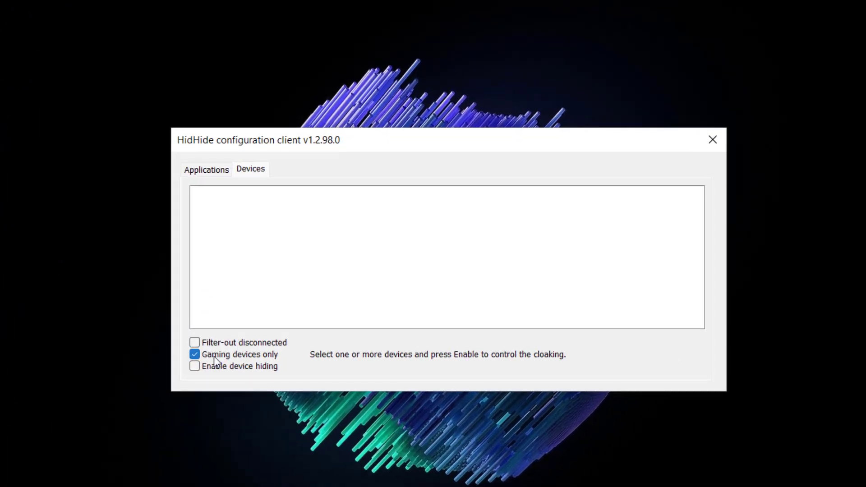
{"action": "left_click", "coordinate": [215, 359]}
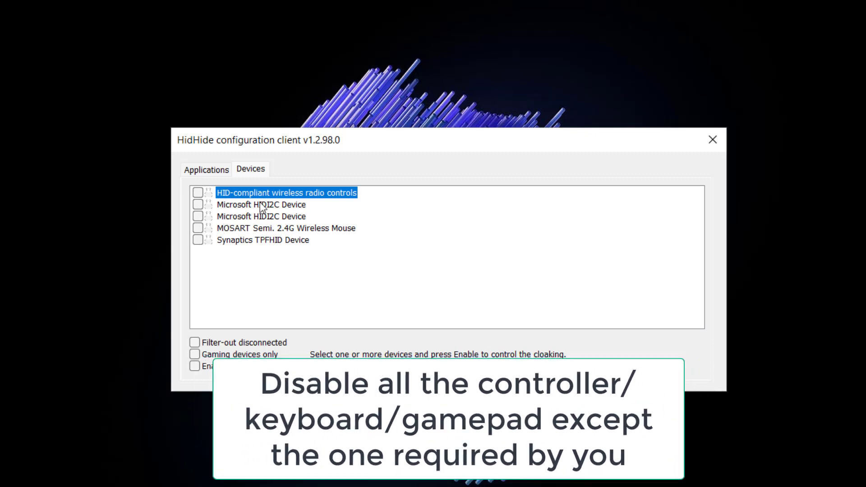
Hide every listed device except the Synaptics TPFHID Device, enable device hiding and close the configuration client
{"action": "left_click", "coordinate": [198, 193]}
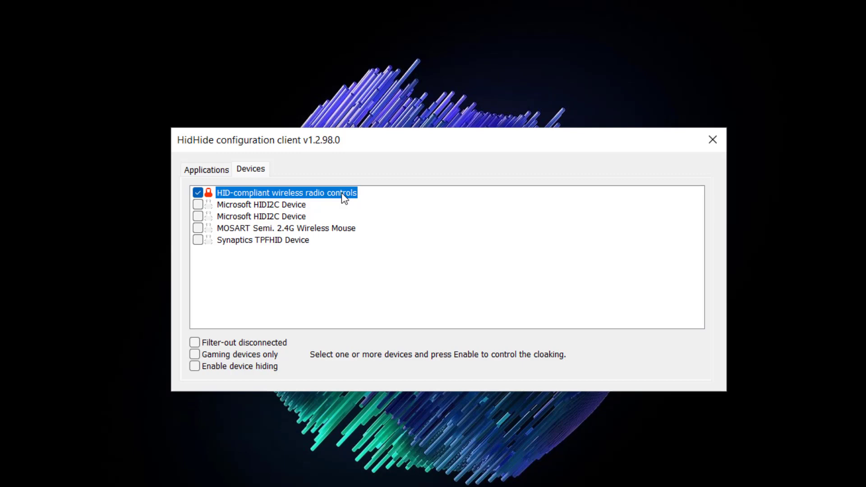
{"action": "left_click", "coordinate": [198, 204]}
{"action": "left_click", "coordinate": [198, 216]}
{"action": "left_click", "coordinate": [198, 227]}
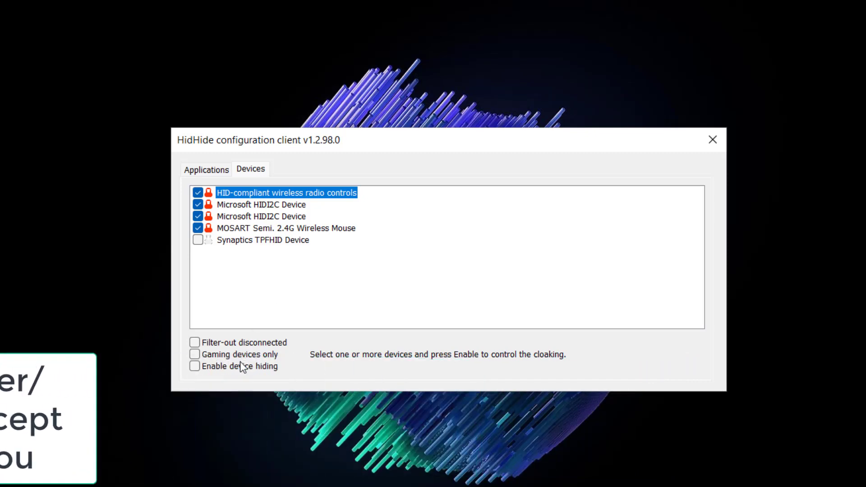
{"action": "left_click", "coordinate": [223, 369]}
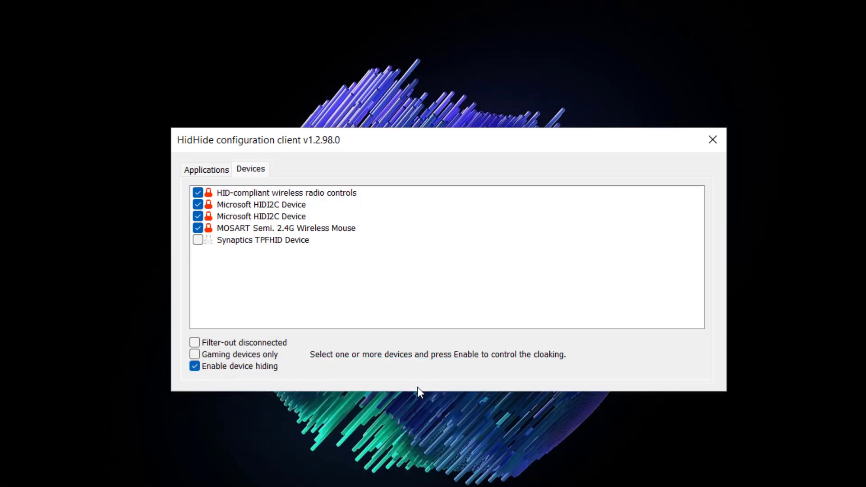
{"action": "left_click", "coordinate": [712, 140]}
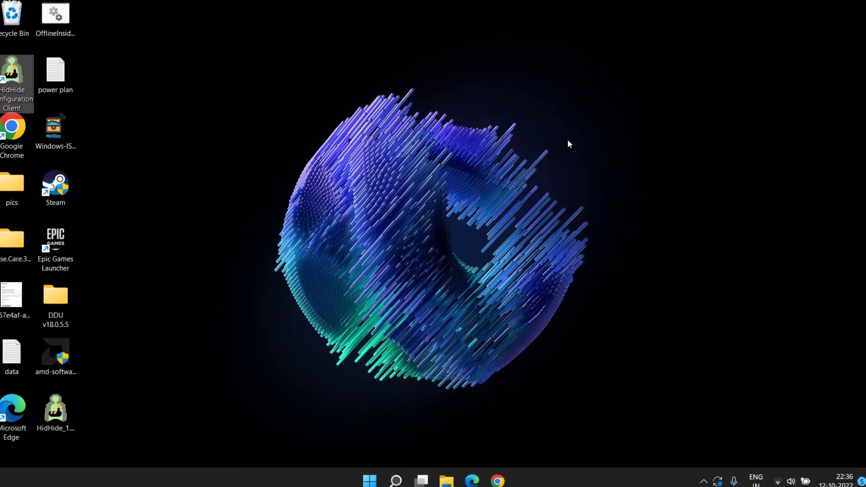